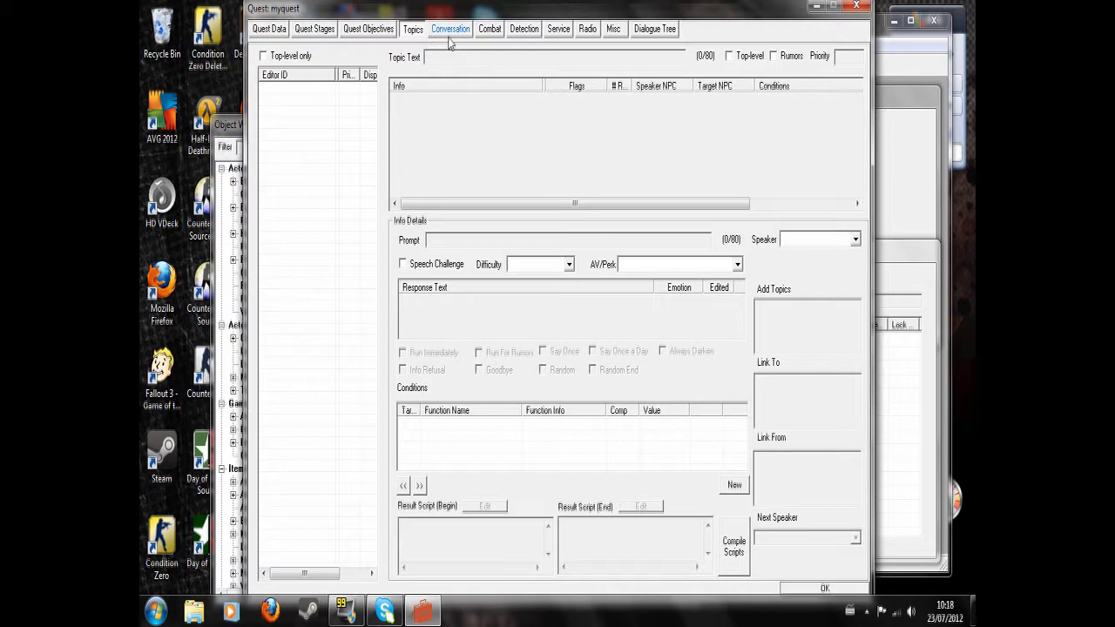
# - Open the Add Topic picker and filter it to topics starting with 'pl'
pyautogui.rightClick(298, 114)
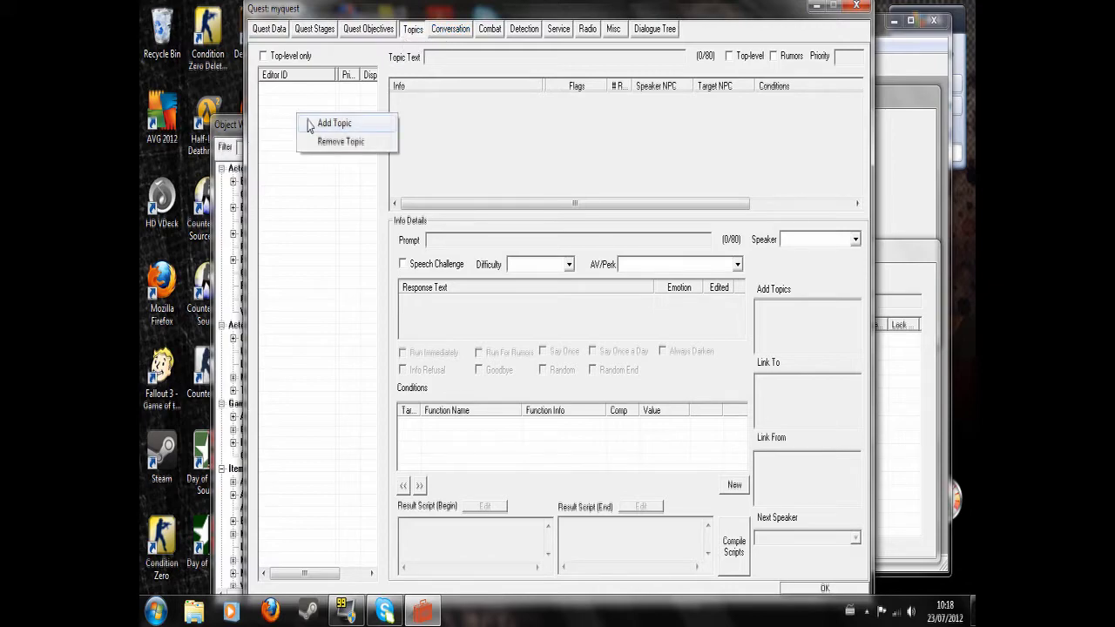
pyautogui.click(314, 119)
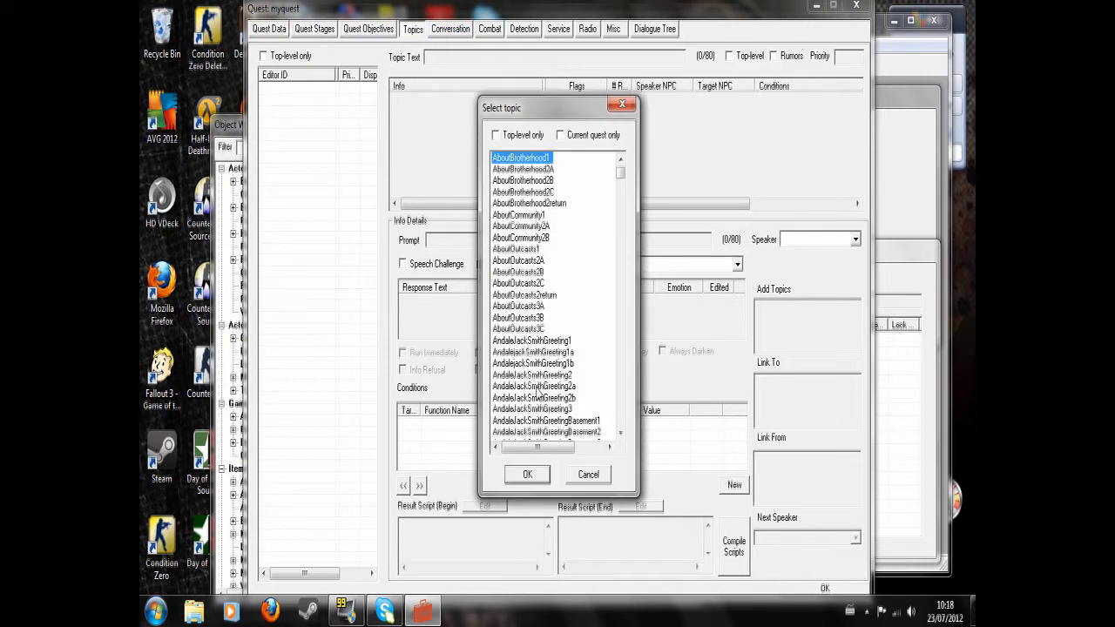
pyautogui.write('pl')
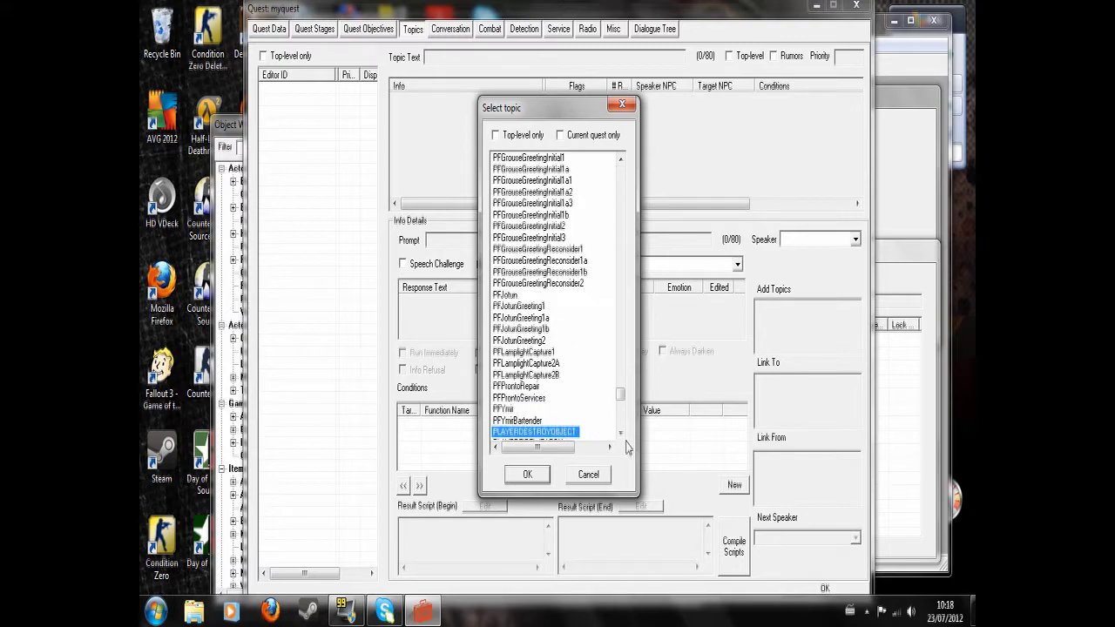
pyautogui.click(620, 434)
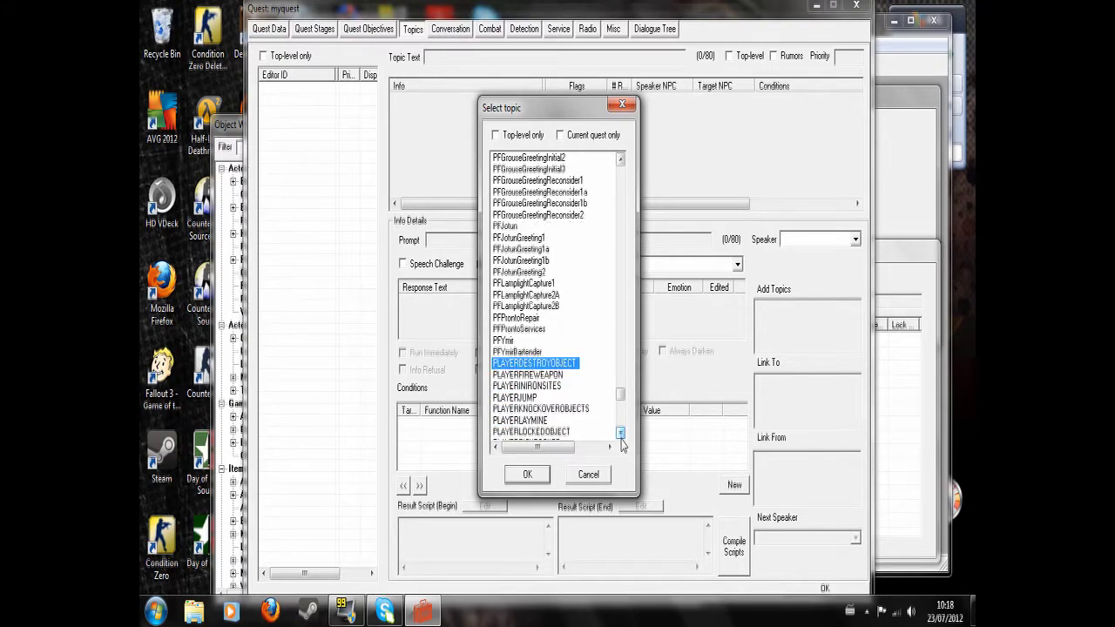
pyautogui.click(620, 434)
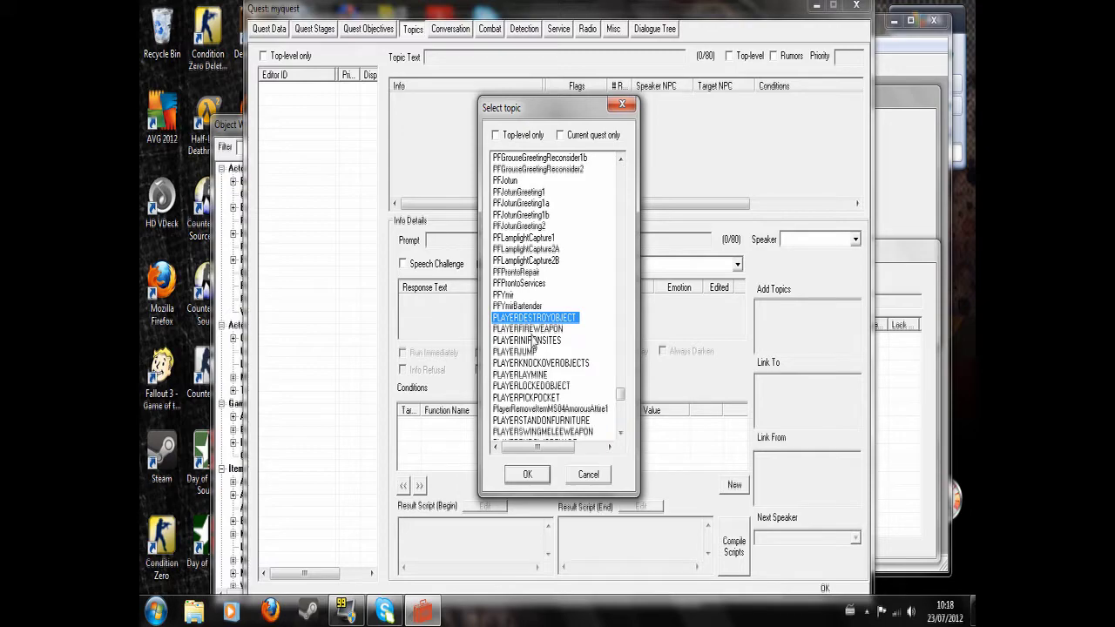
# - Browse the PLAYER topics from PLAYERFIREWEAPON down to PLAYERSWINGMELEEWEAPON
pyautogui.press('Down')
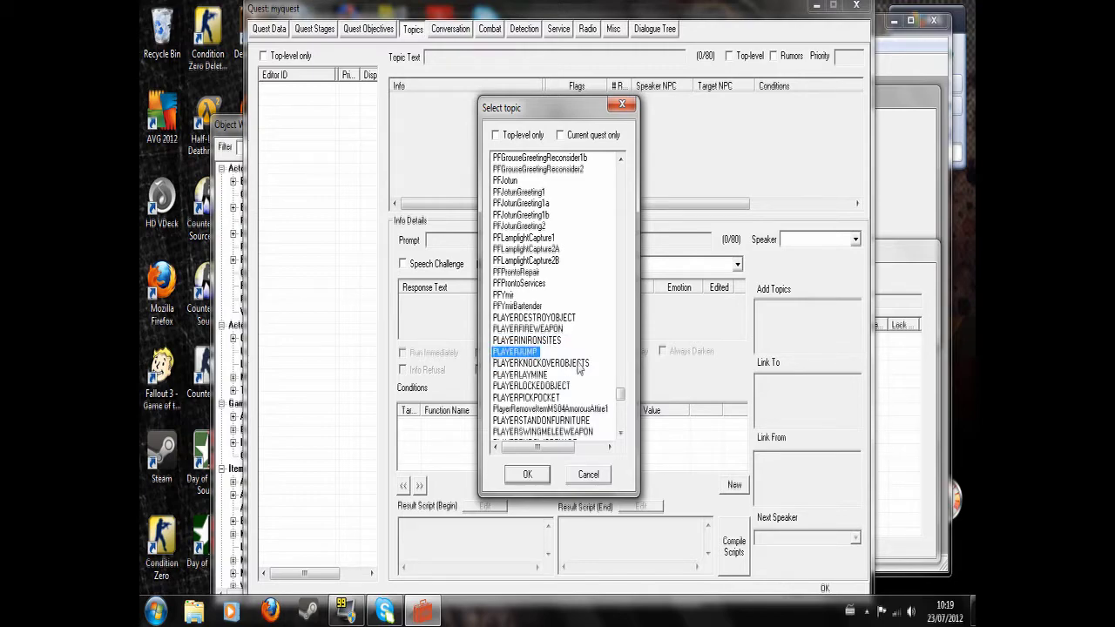
pyautogui.click(545, 364)
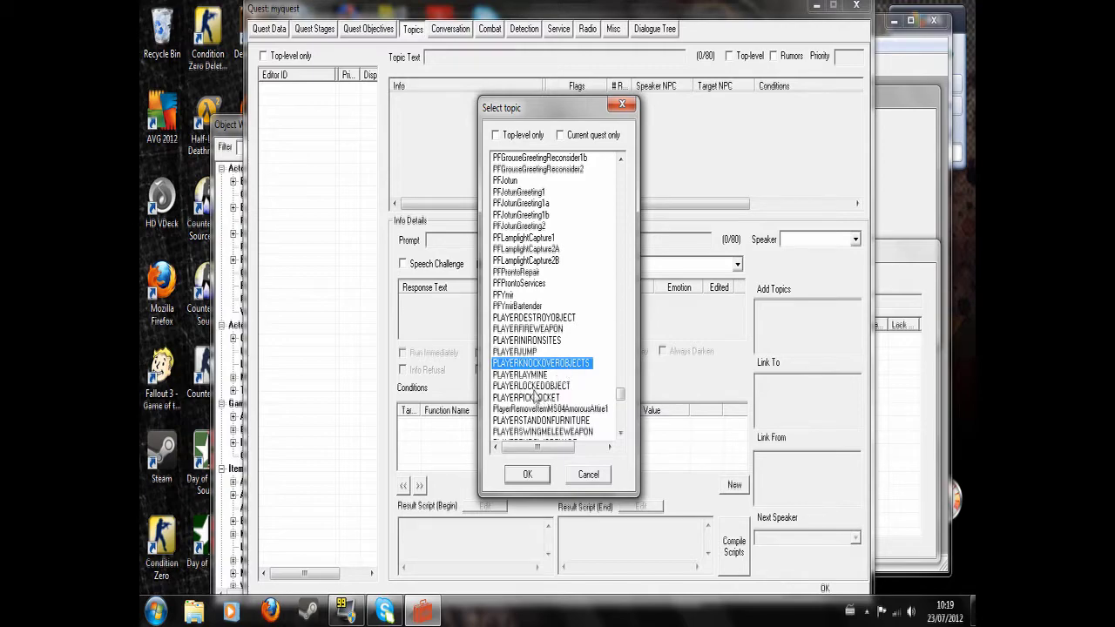
pyautogui.click(532, 388)
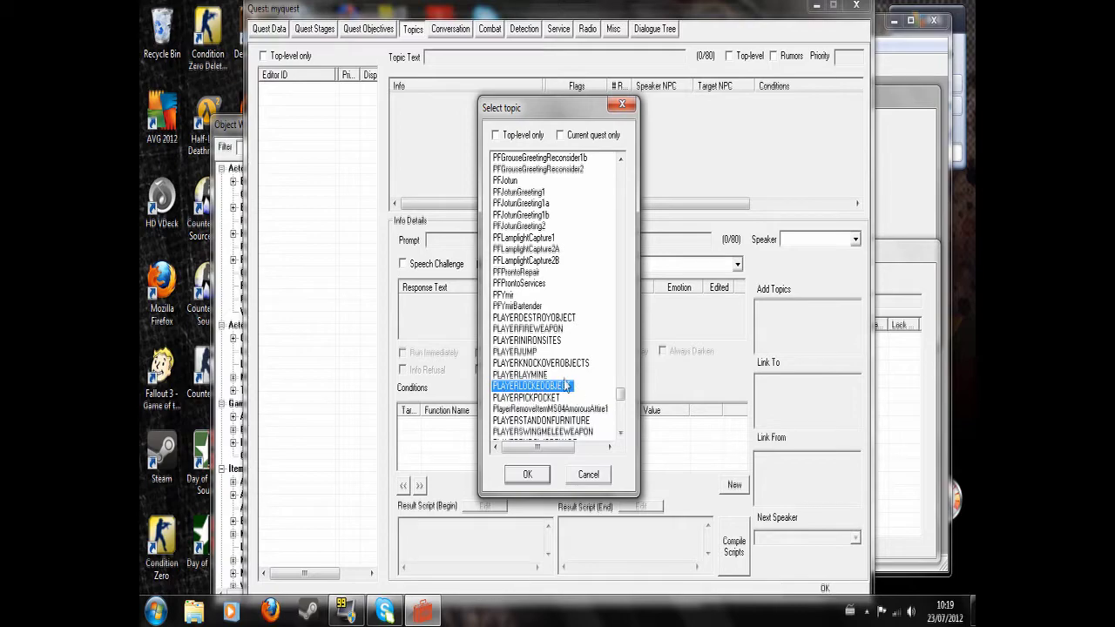
pyautogui.click(537, 398)
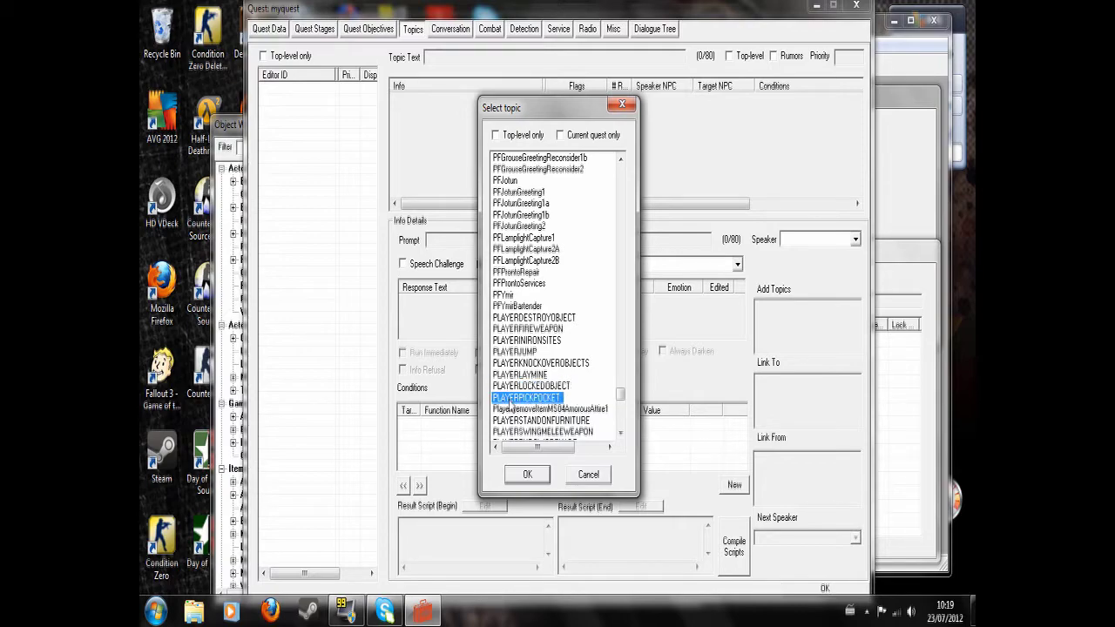
pyautogui.scroll(-1, 564, 410)
pyautogui.scroll(-1, 564, 409)
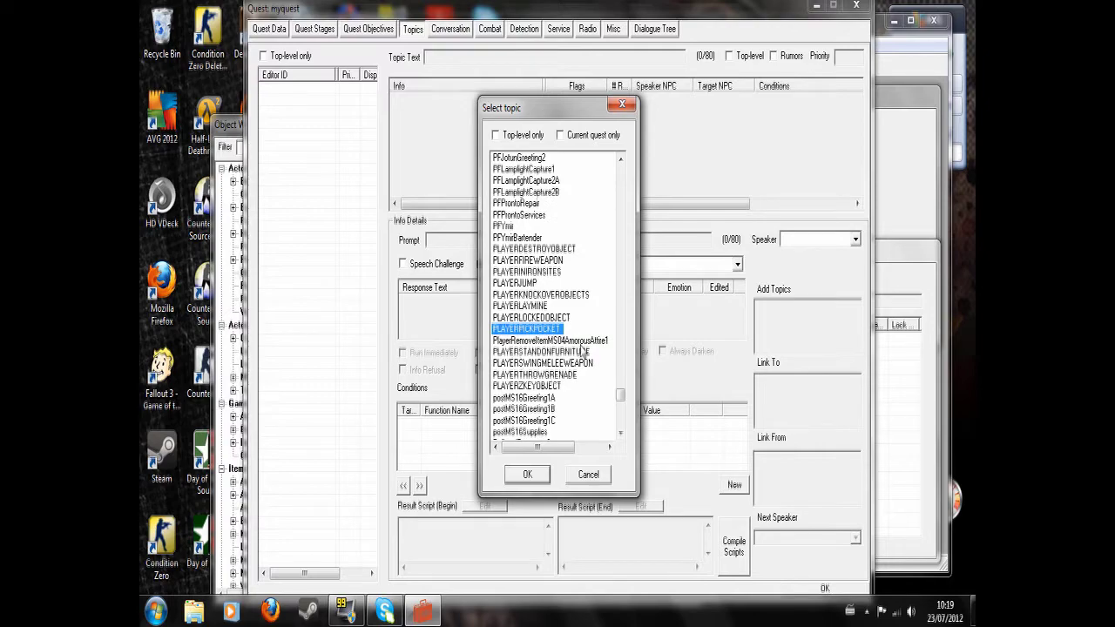
pyautogui.click(518, 387)
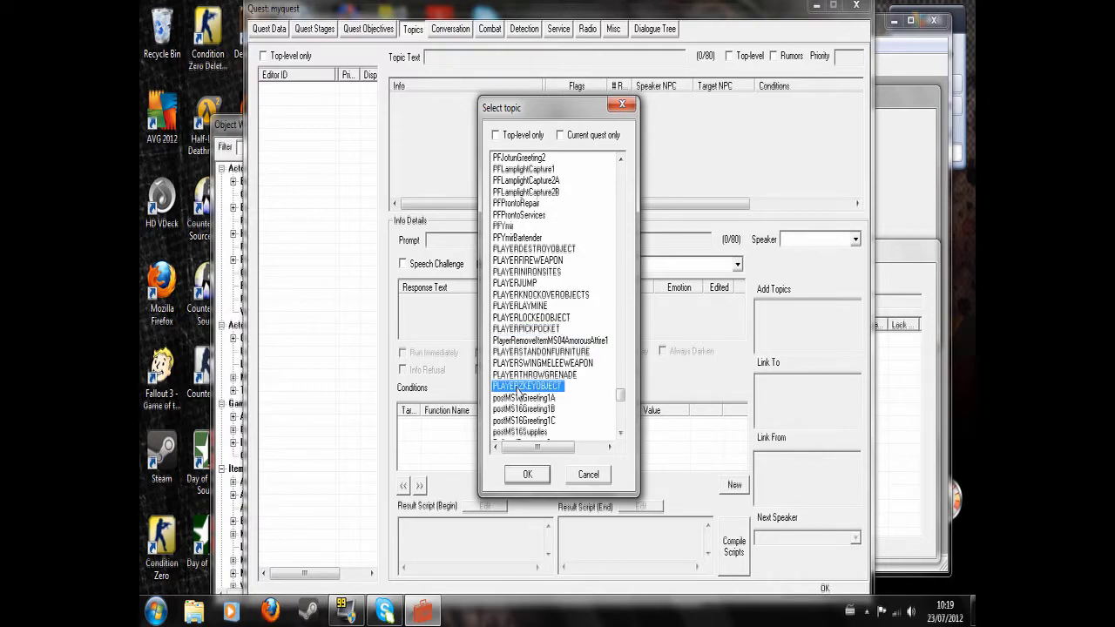
pyautogui.click(520, 375)
pyautogui.click(520, 352)
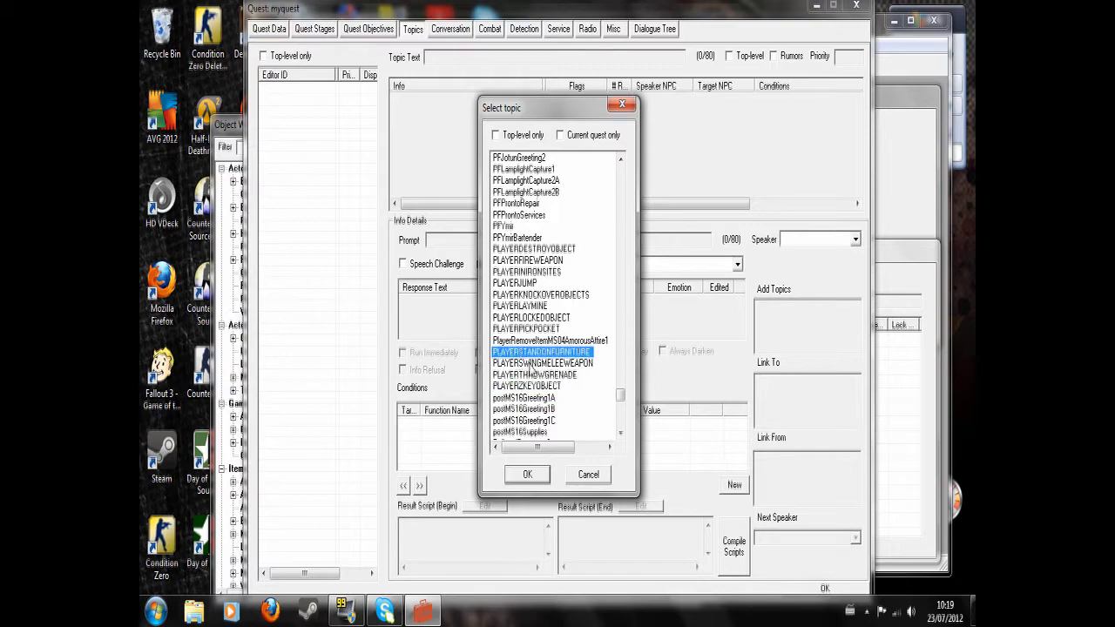
pyautogui.click(528, 364)
# - Browse back up to PLAYERDESTROYOBJECT, cancel without adding, and show the Conversation page
pyautogui.click(532, 329)
pyautogui.click(531, 317)
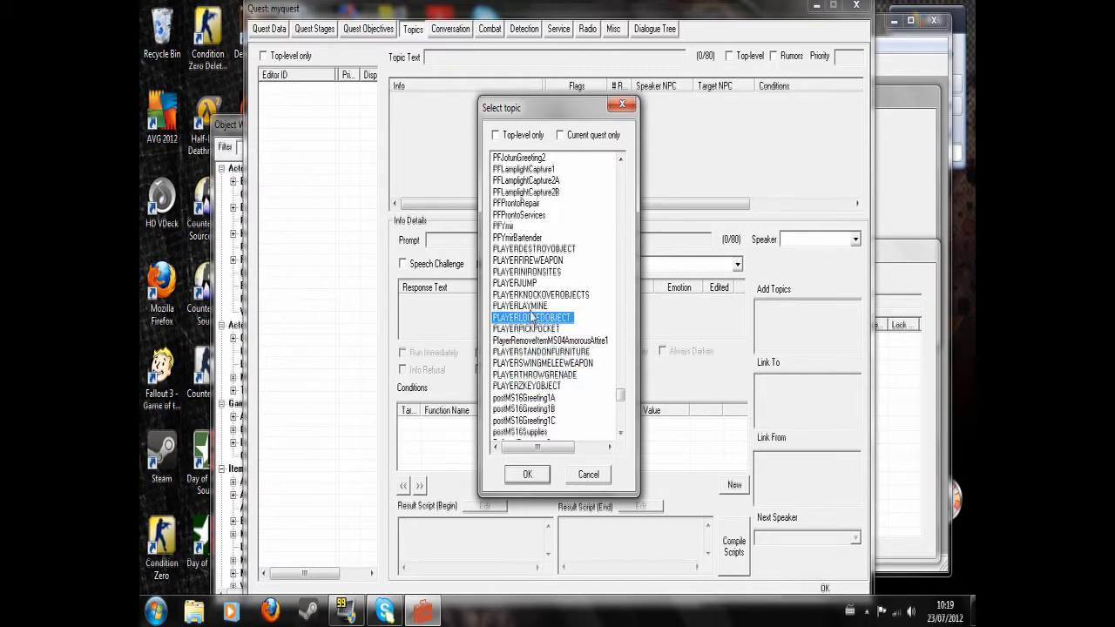
pyautogui.click(532, 306)
pyautogui.click(531, 294)
pyautogui.click(529, 284)
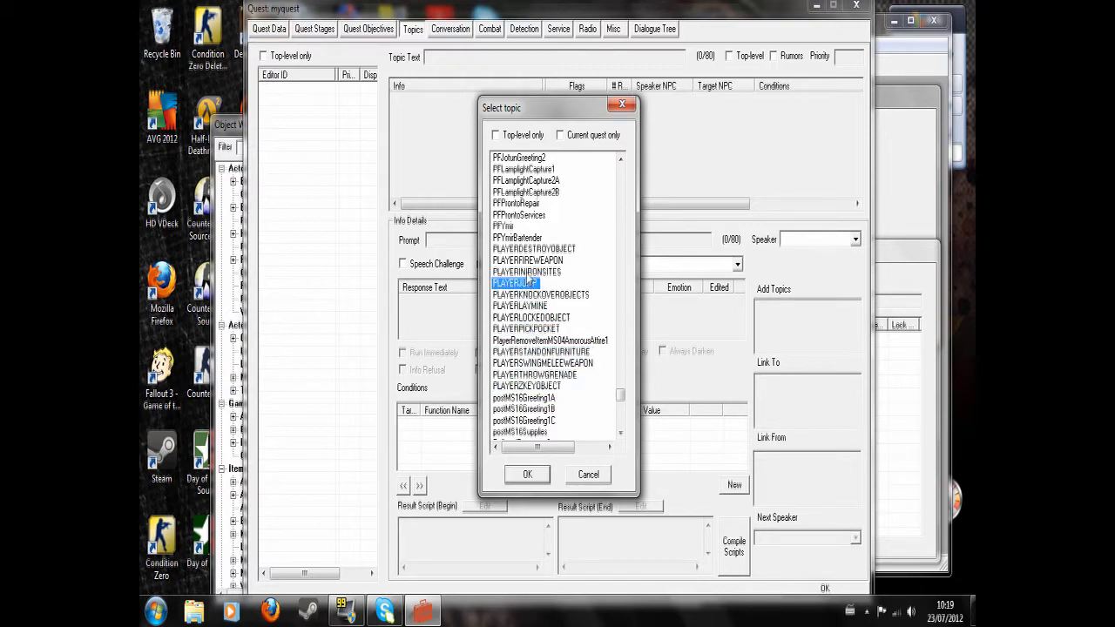
pyautogui.click(530, 272)
pyautogui.click(532, 260)
pyautogui.click(535, 249)
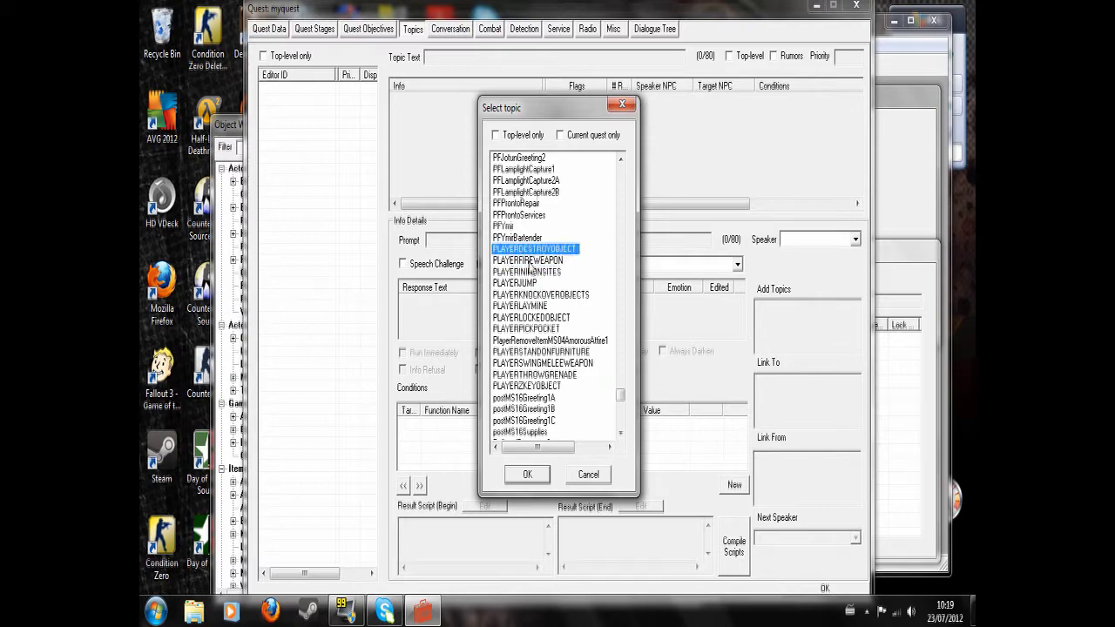
pyautogui.click(514, 261)
pyautogui.click(588, 474)
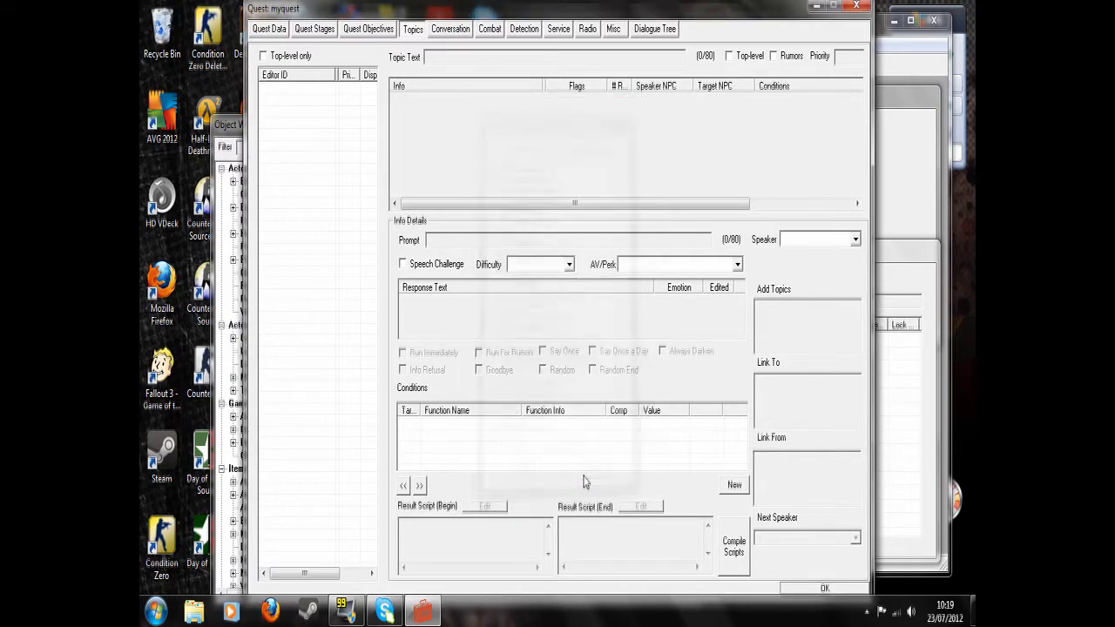
pyautogui.click(449, 31)
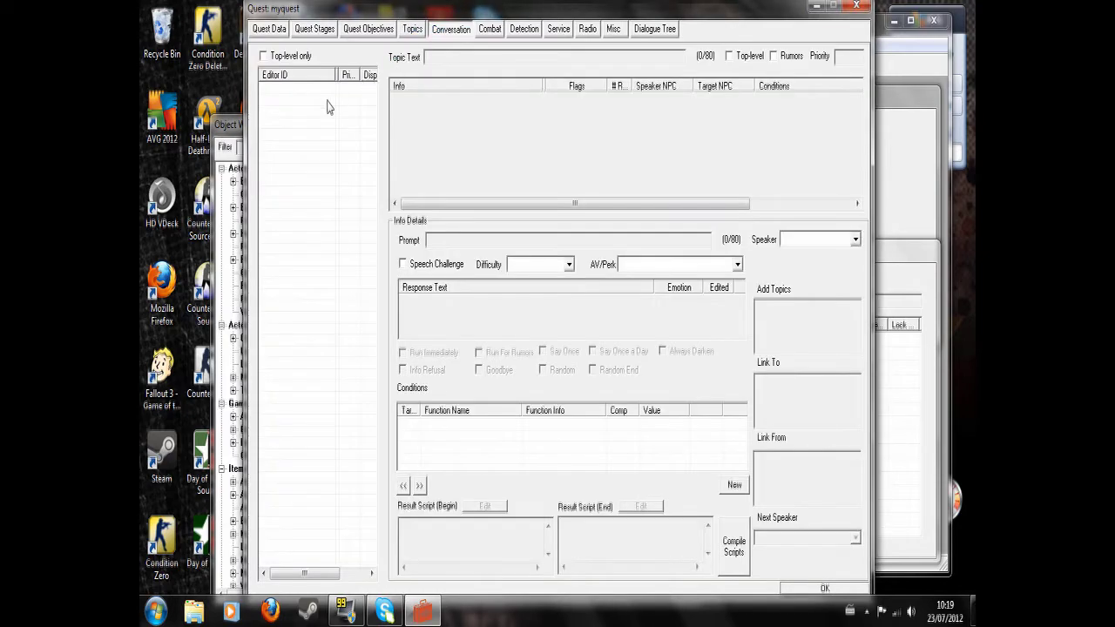
# - On the Combat page, open Add Topic and browse Assault through Flee
pyautogui.click(490, 32)
pyautogui.rightClick(311, 113)
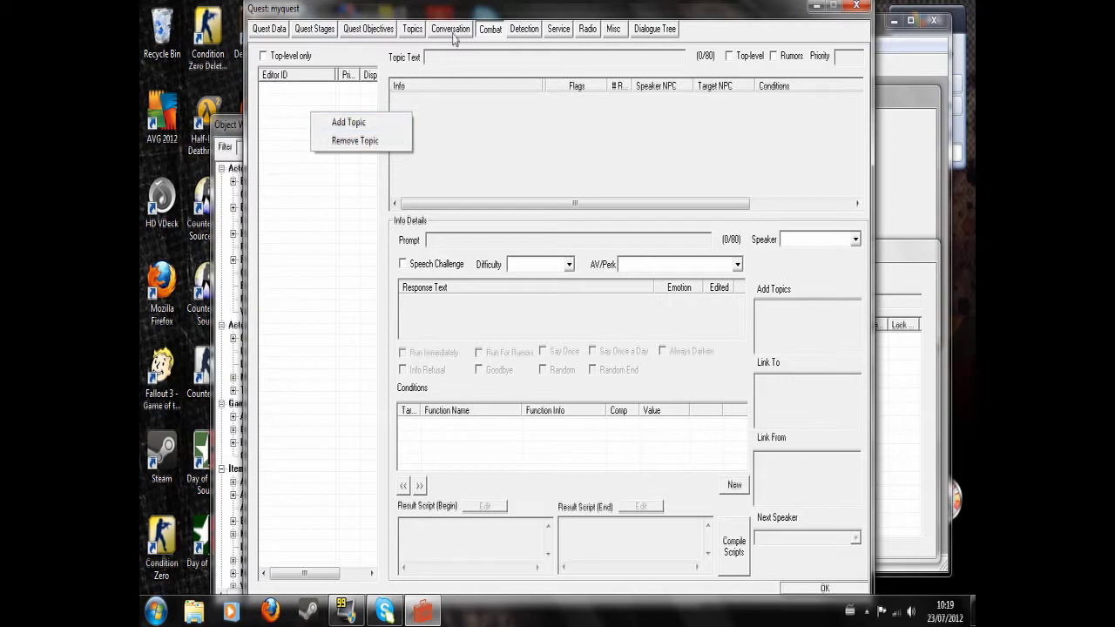
pyautogui.click(340, 123)
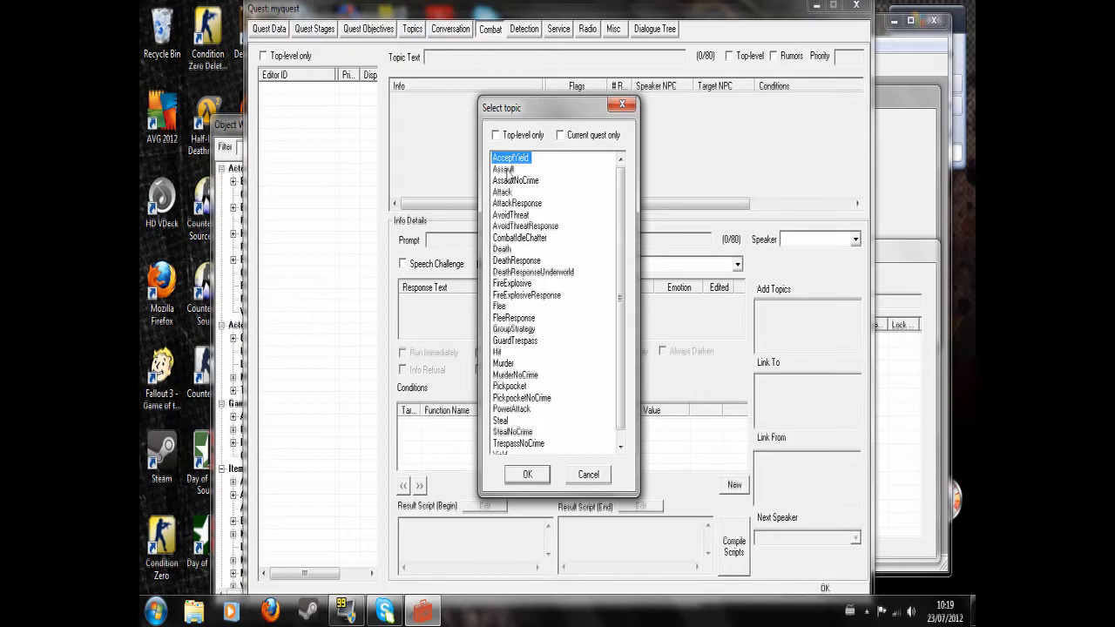
pyautogui.click(509, 170)
pyautogui.click(503, 194)
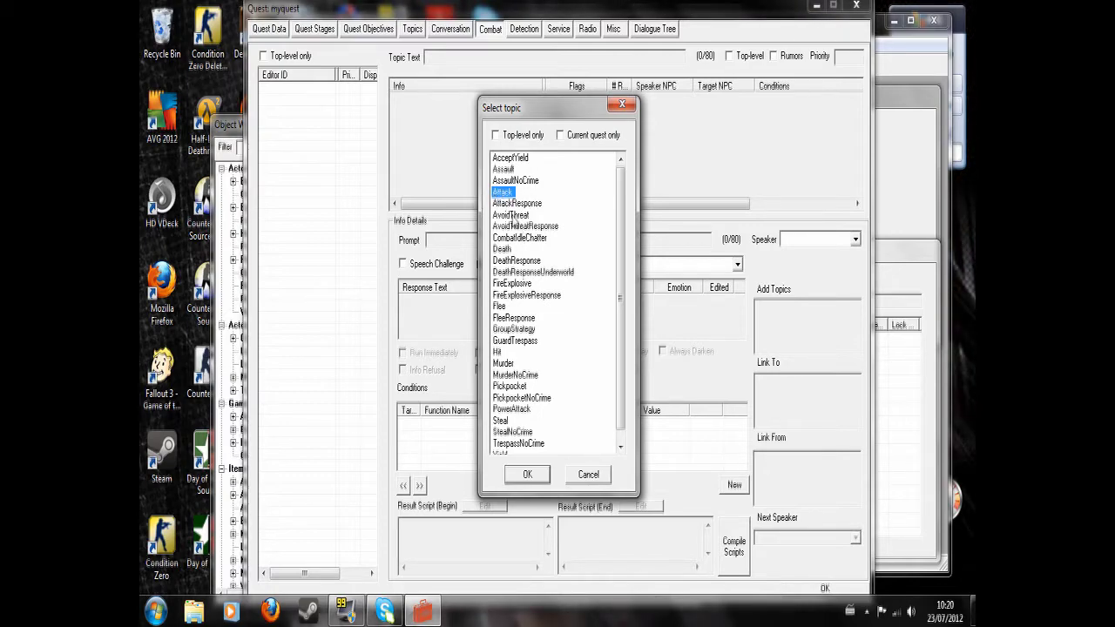
pyautogui.click(510, 215)
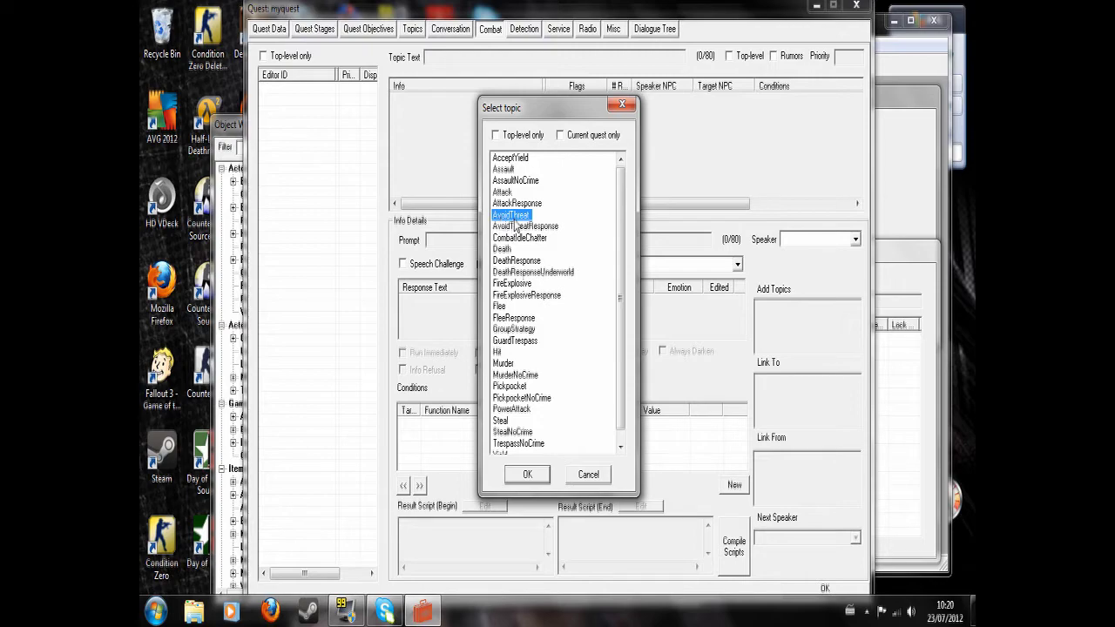
pyautogui.click(502, 251)
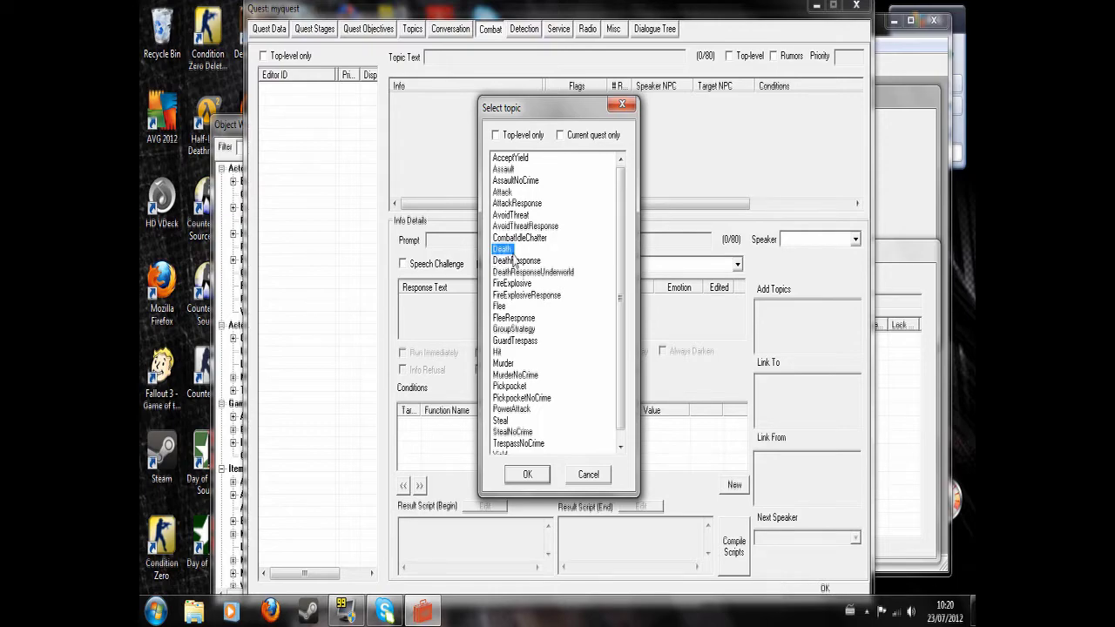
pyautogui.click(500, 307)
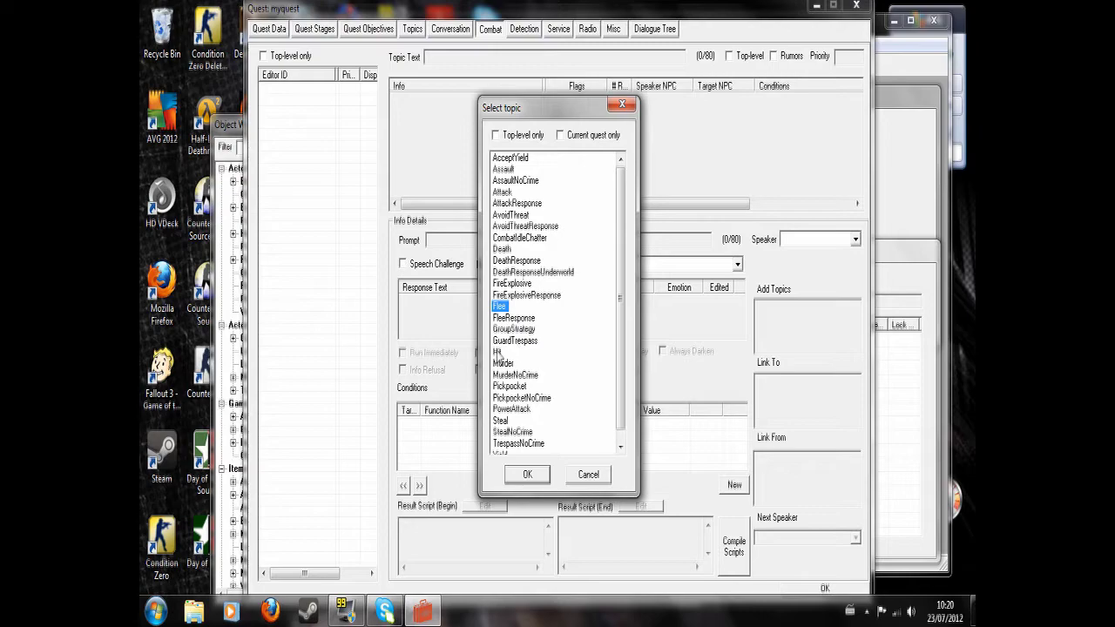
# - Browse Murder through TrespassNoCrime, then add the Yield topic to the quest
pyautogui.click(503, 363)
pyautogui.scroll(-1, 511, 384)
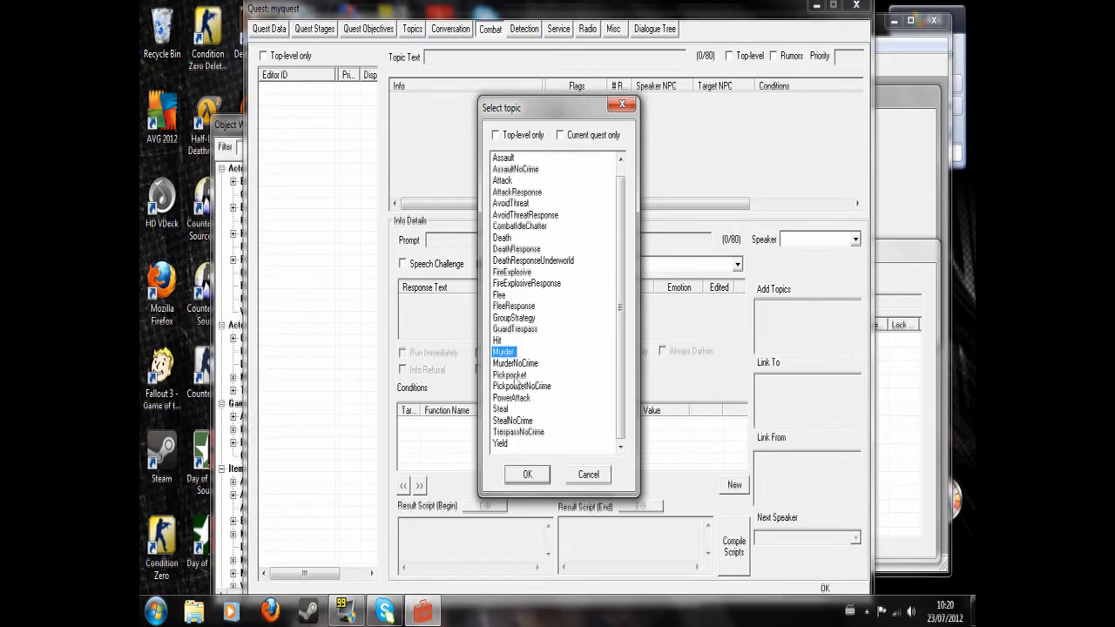
pyautogui.click(514, 376)
pyautogui.click(503, 409)
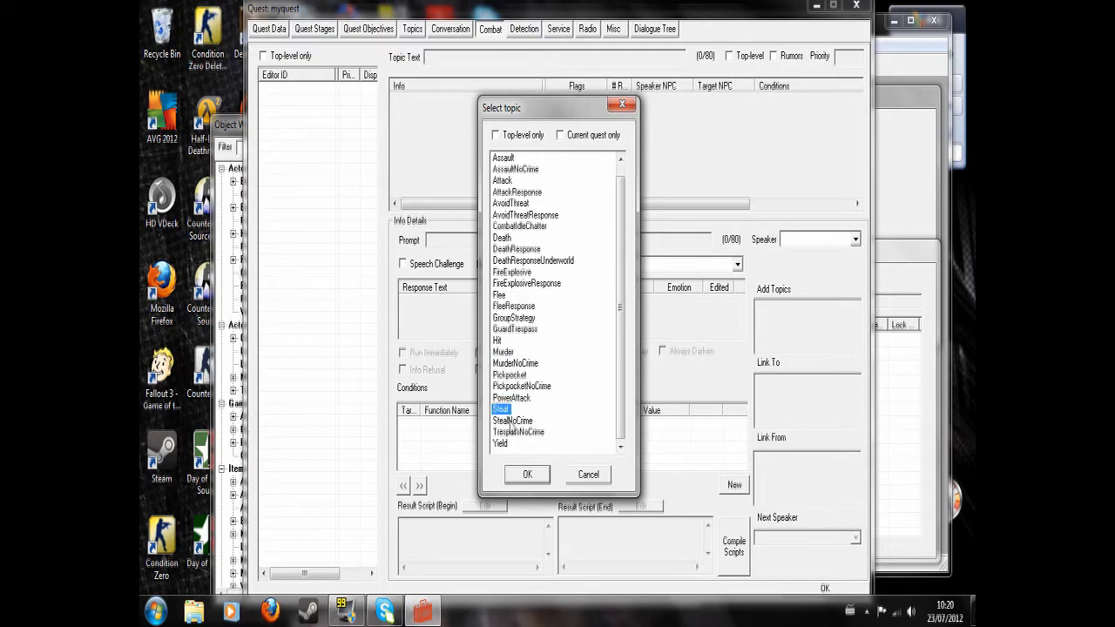
pyautogui.click(512, 433)
pyautogui.click(510, 444)
pyautogui.scroll(1, 509, 384)
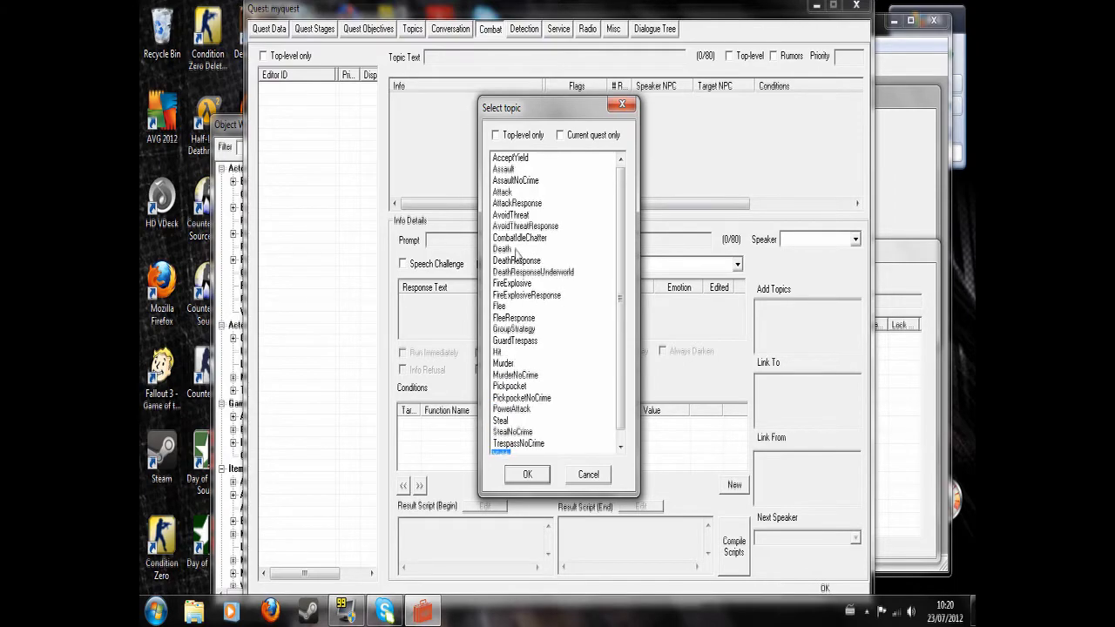
pyautogui.click(527, 474)
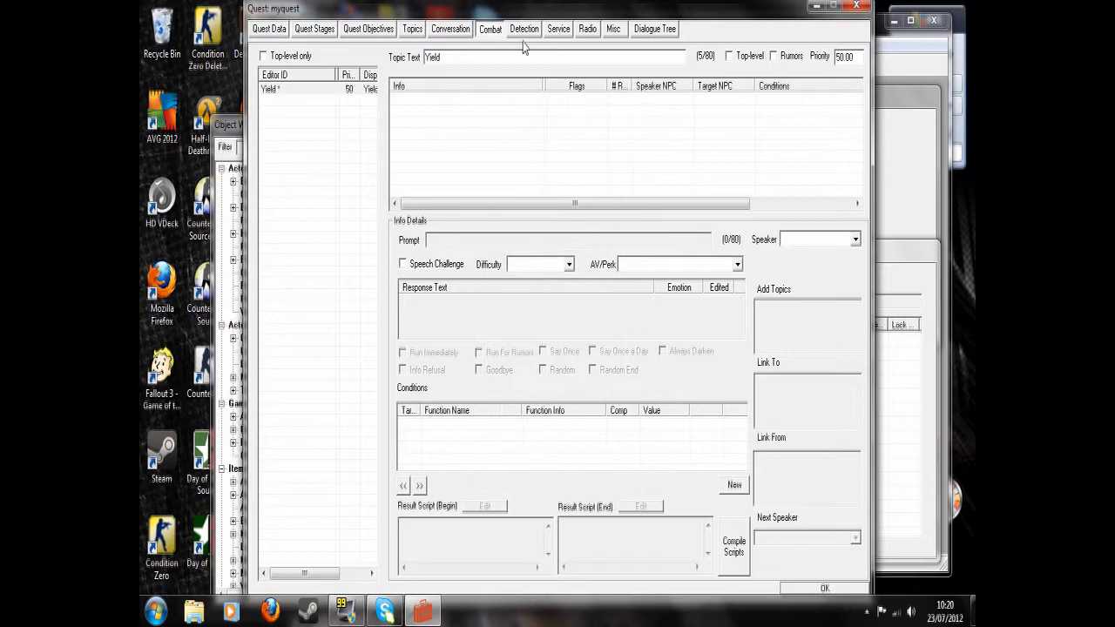
# - Remove the Yield topic again and switch to the Detection page
pyautogui.rightClick(314, 89)
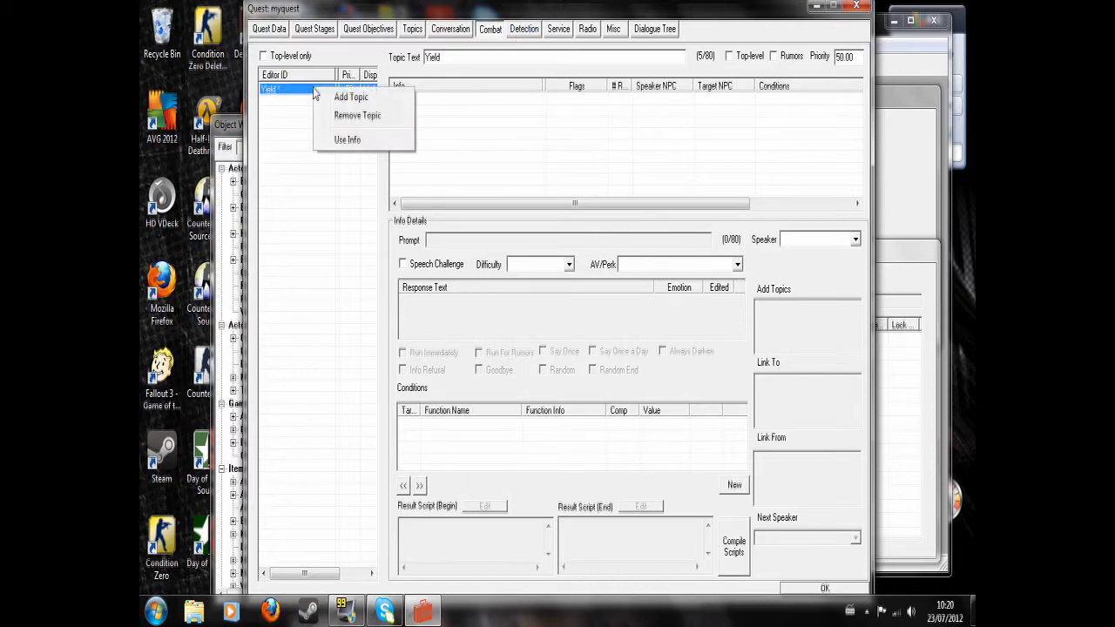
pyautogui.click(357, 116)
pyautogui.click(525, 29)
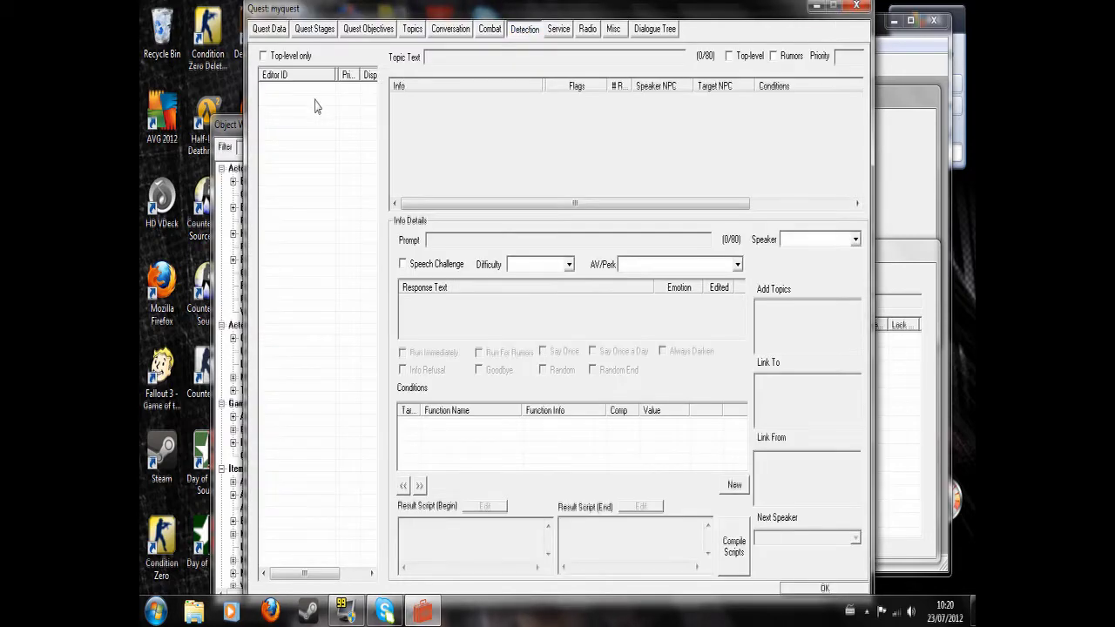
# - Open Add Topic on the Detection page and browse AlertToNormal through NormalToCombat
pyautogui.rightClick(311, 107)
pyautogui.click(337, 119)
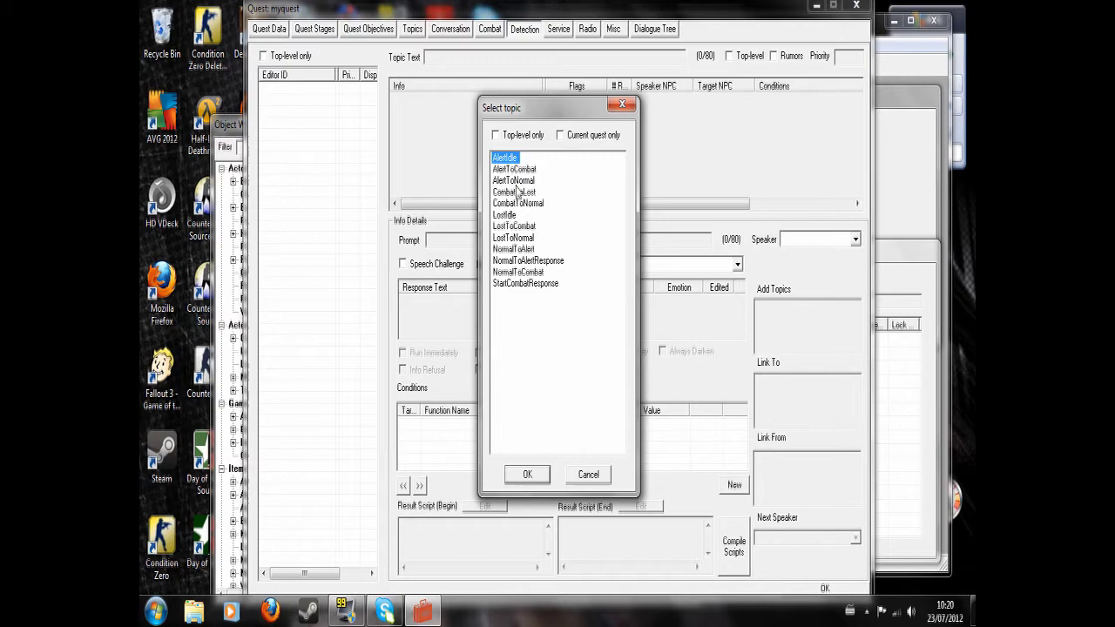
pyautogui.click(509, 180)
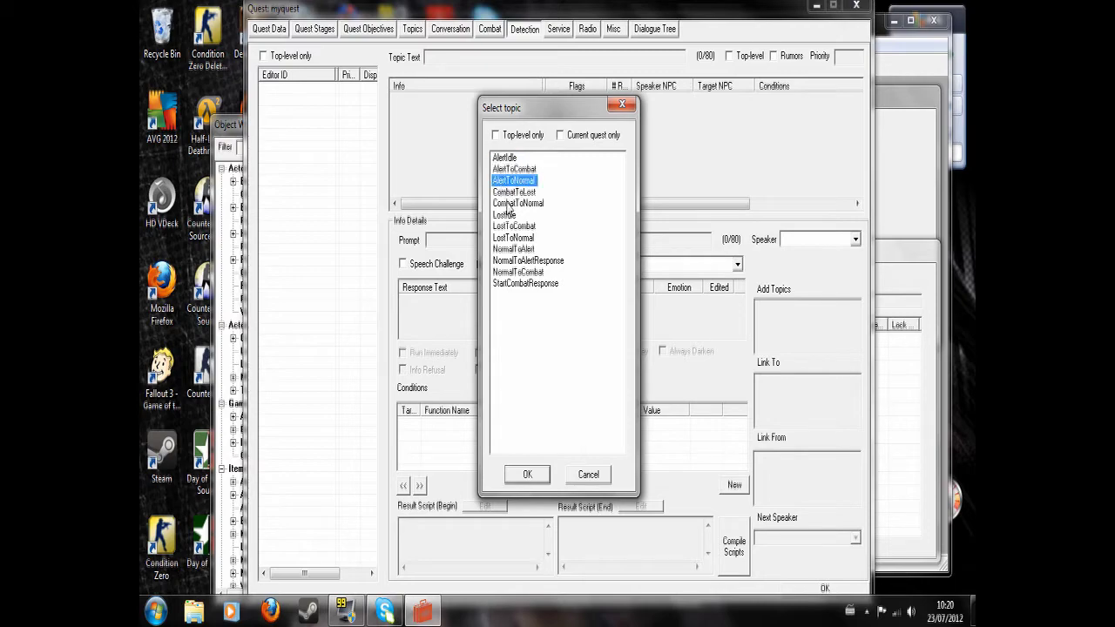
pyautogui.click(509, 203)
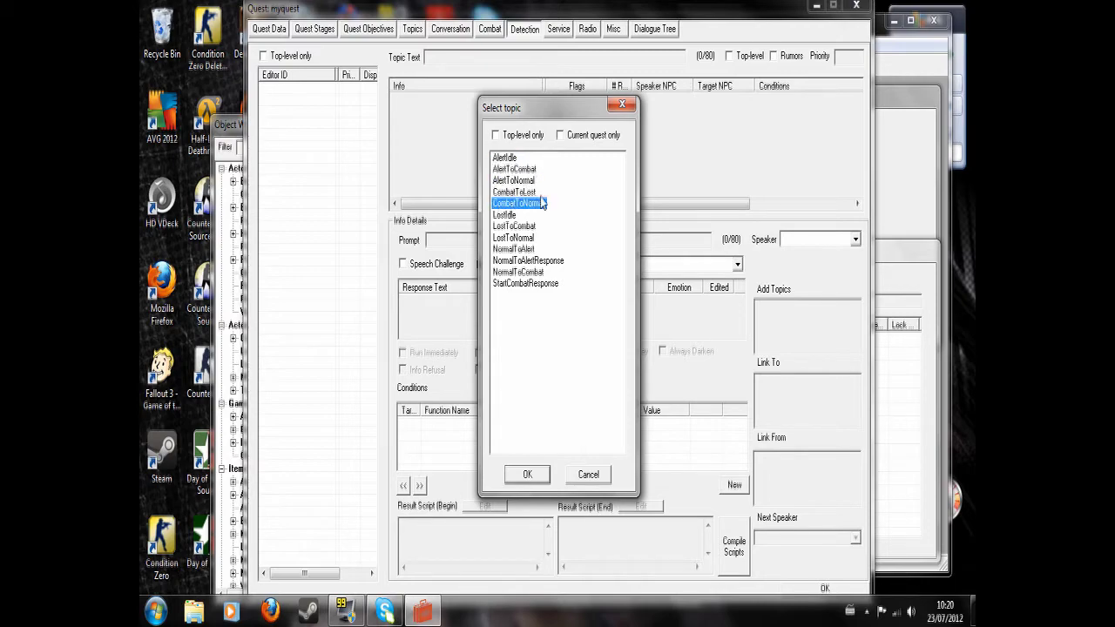
pyautogui.click(517, 250)
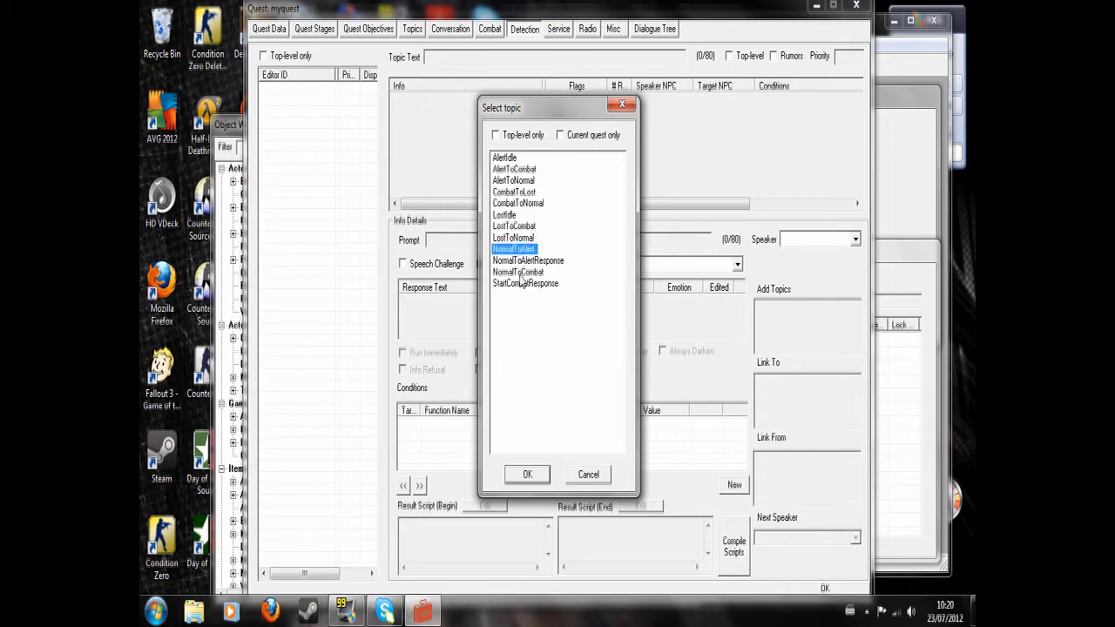
pyautogui.click(520, 272)
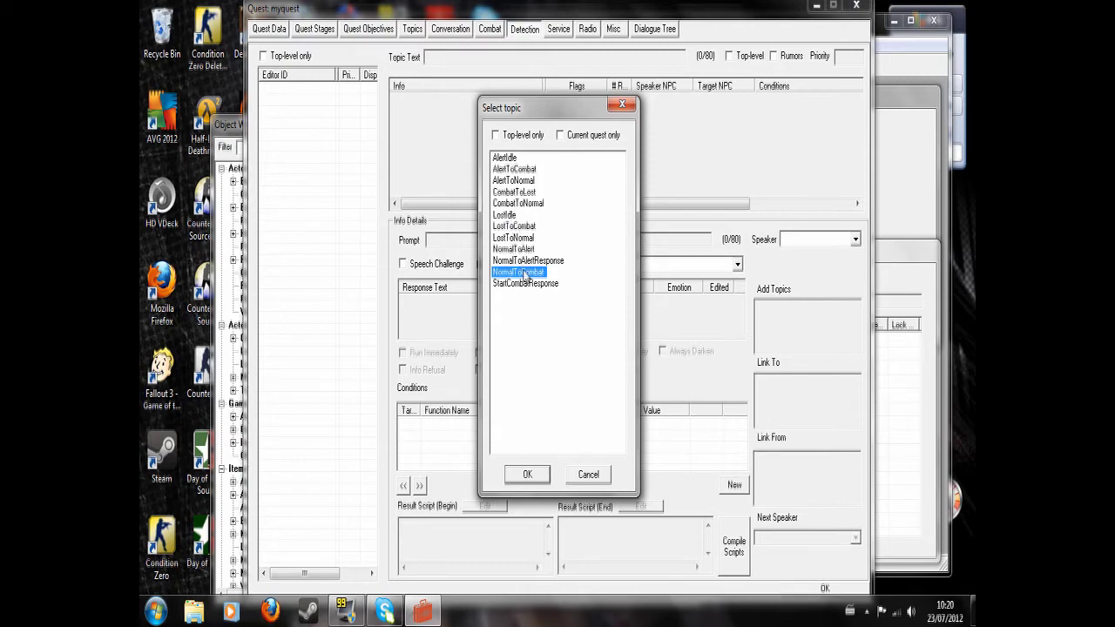
# - Review detection topics from AlertIdle to NormalToCombat, then cancel without adding any
pyautogui.click(498, 159)
pyautogui.click(505, 169)
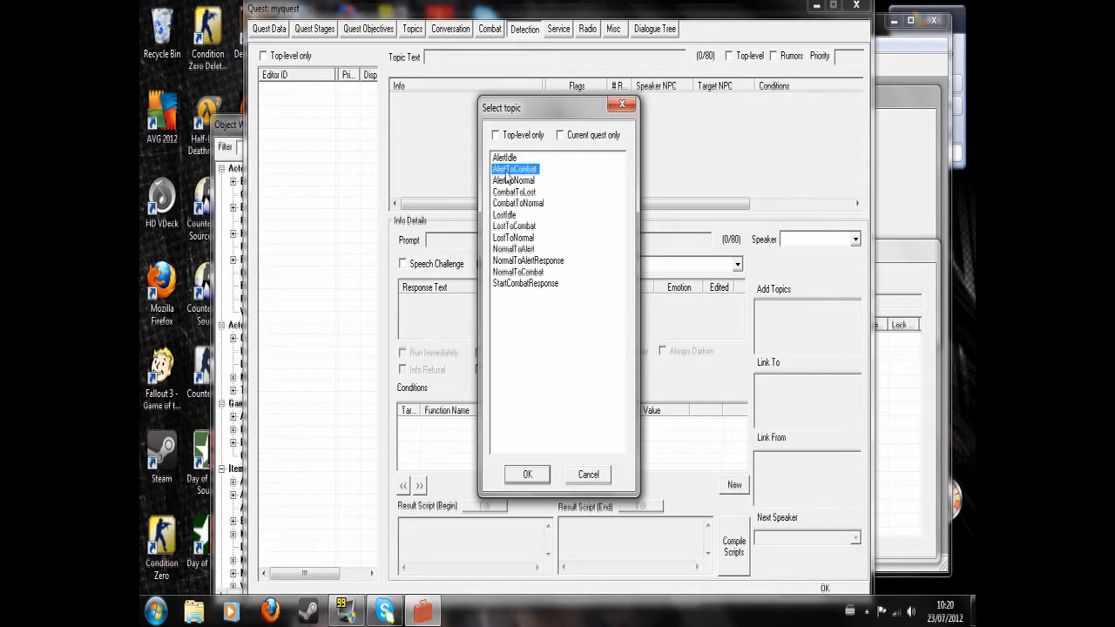
pyautogui.click(503, 181)
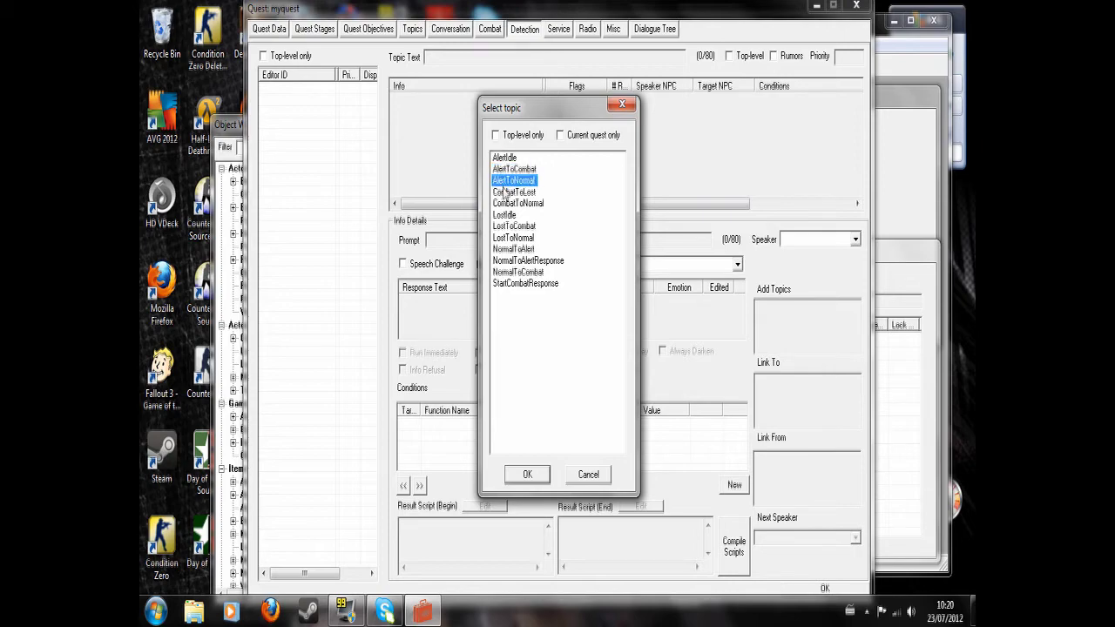
pyautogui.click(505, 191)
pyautogui.click(507, 215)
pyautogui.click(509, 226)
pyautogui.click(513, 237)
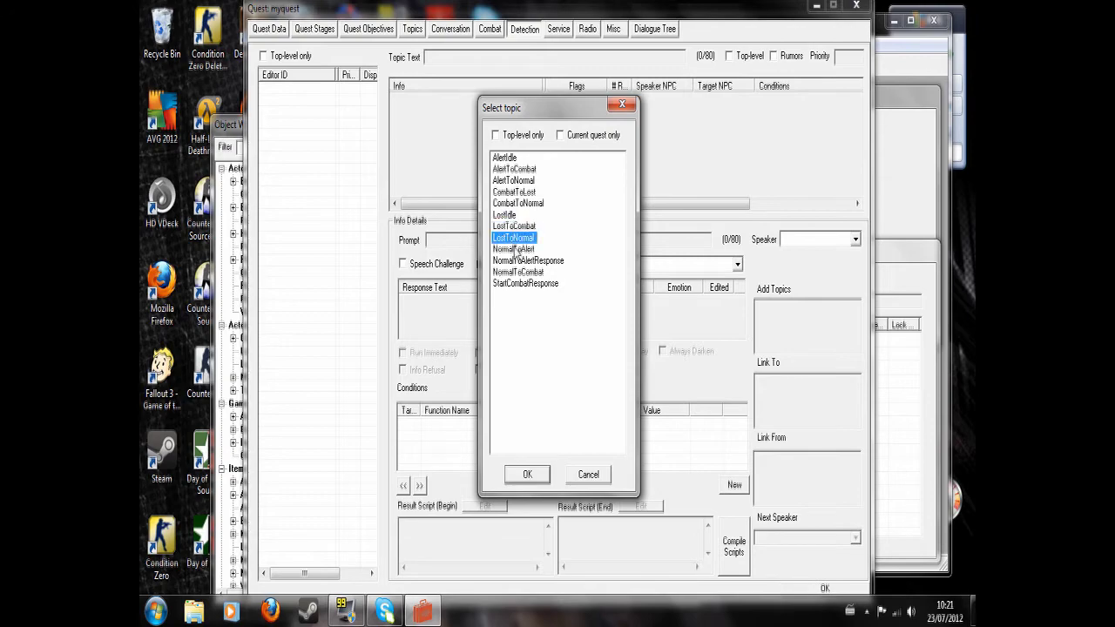
pyautogui.click(515, 249)
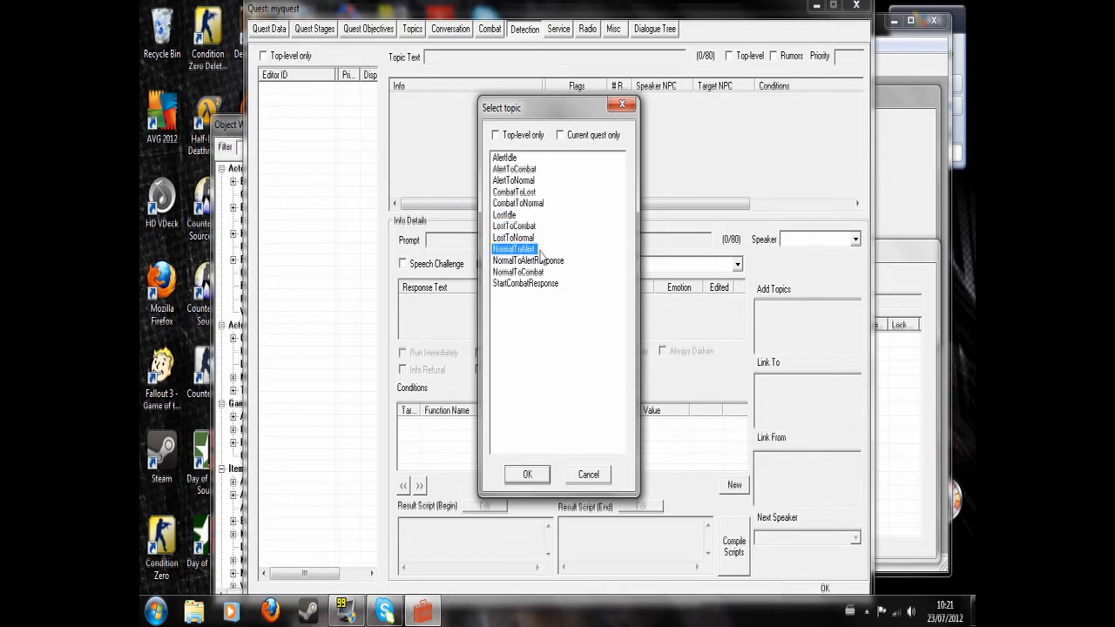
pyautogui.click(531, 271)
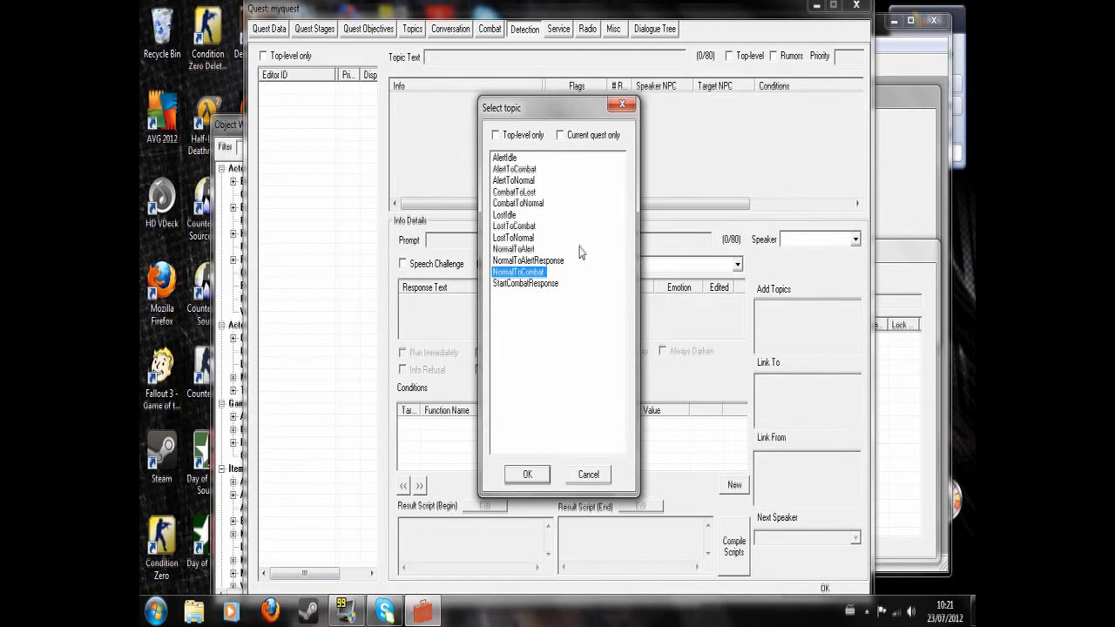
pyautogui.click(589, 474)
pyautogui.click(558, 28)
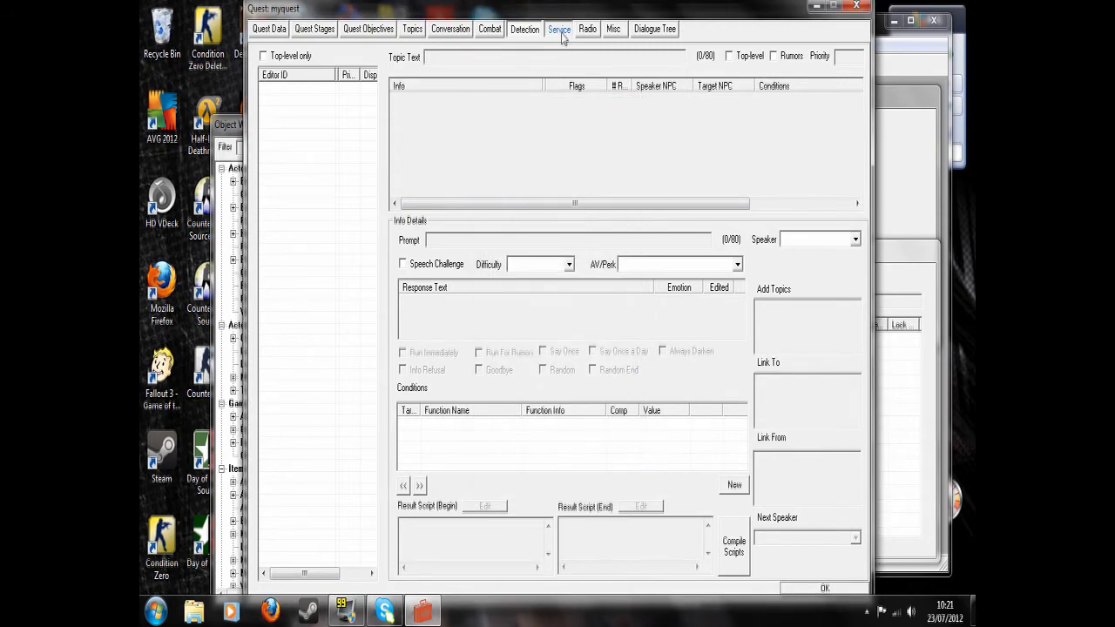
pyautogui.rightClick(290, 111)
pyautogui.click(324, 118)
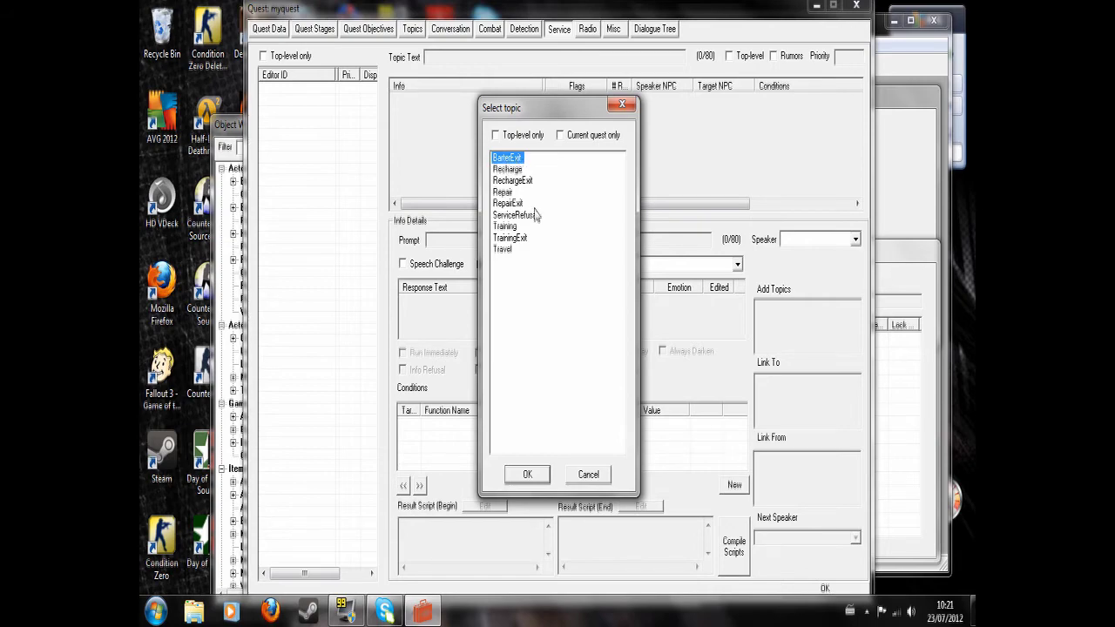
pyautogui.click(588, 474)
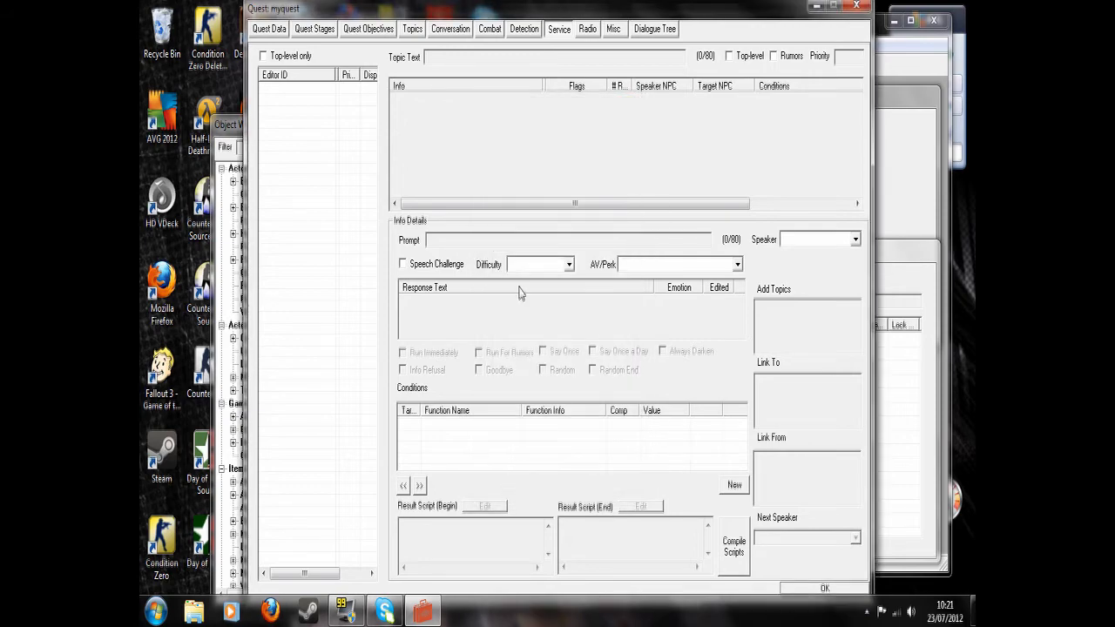
# - On the Conversation page, scroll through the Add Topic list and close it without adding
pyautogui.click(450, 29)
pyautogui.rightClick(305, 115)
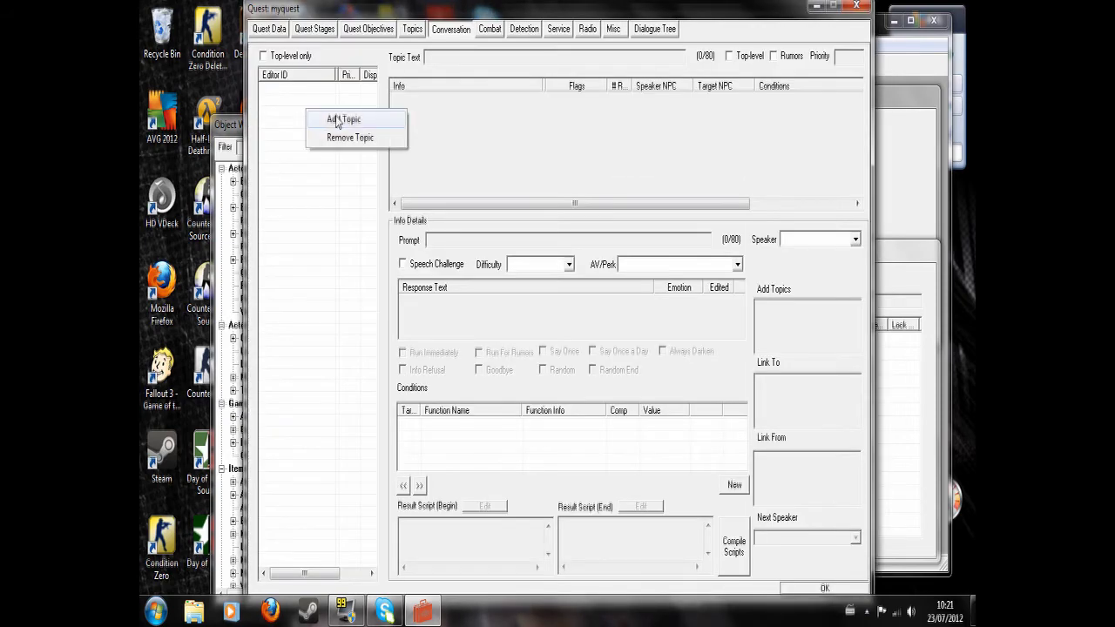
pyautogui.click(331, 116)
pyautogui.moveTo(619, 170); pyautogui.dragTo(621, 433)
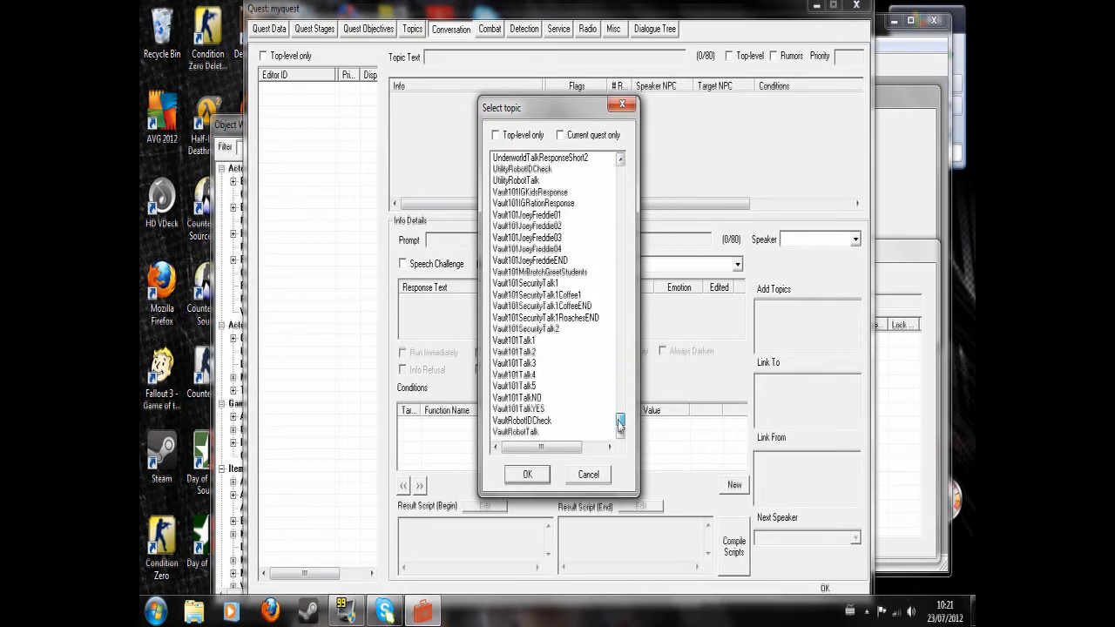
pyautogui.click(621, 103)
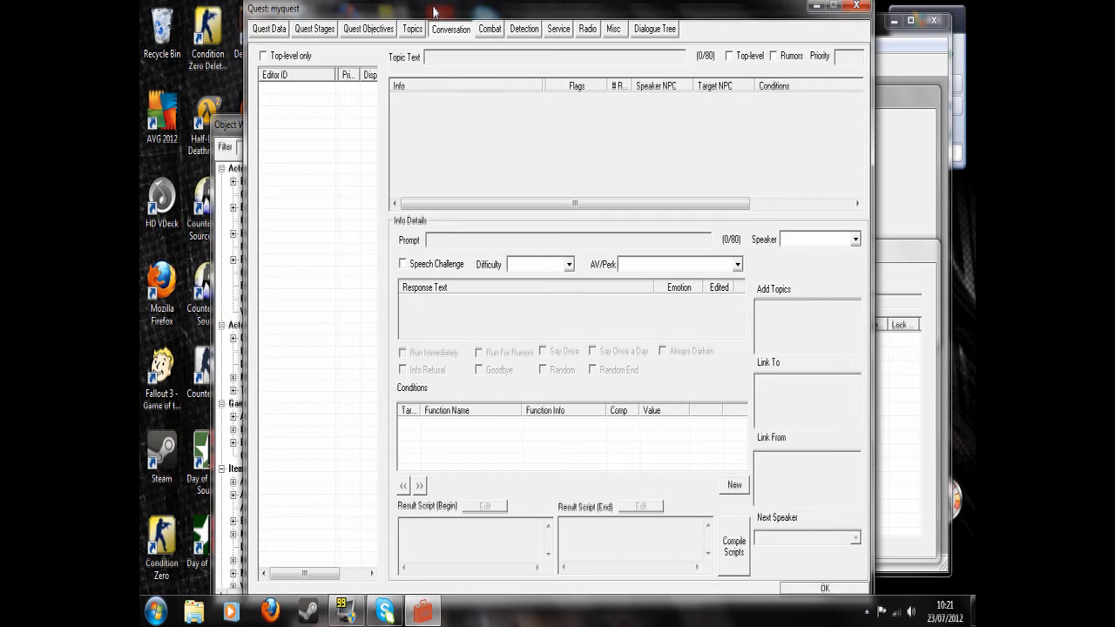
# - Cycle through the Combat, Detection, Combat and Service pages, ending on the empty Radio page
pyautogui.click(499, 32)
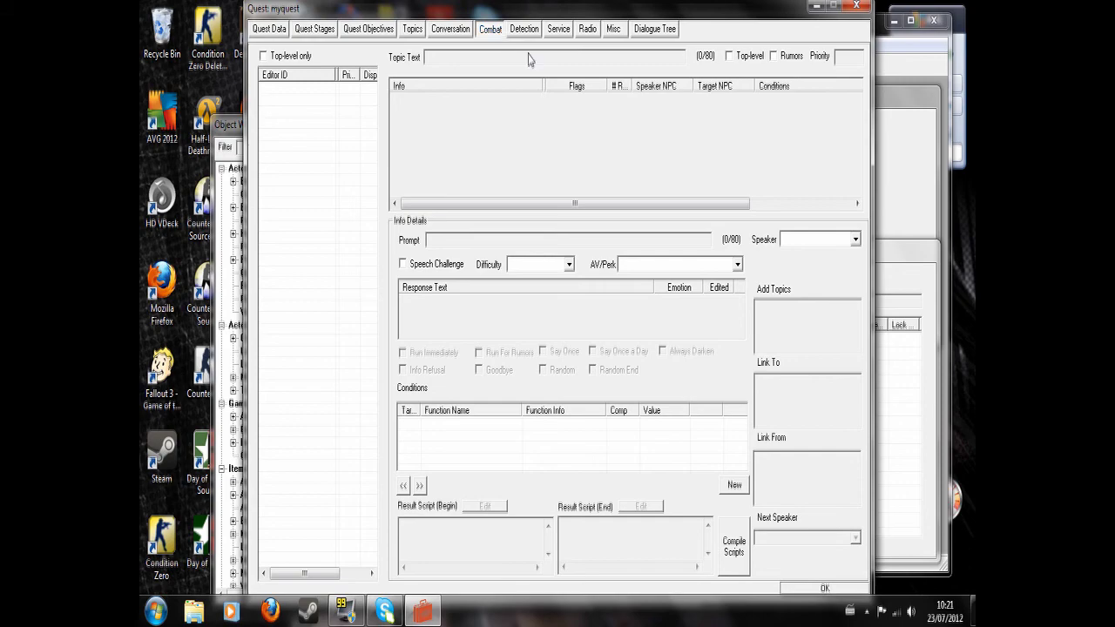
pyautogui.click(528, 30)
pyautogui.click(491, 30)
pyautogui.click(558, 30)
pyautogui.click(588, 29)
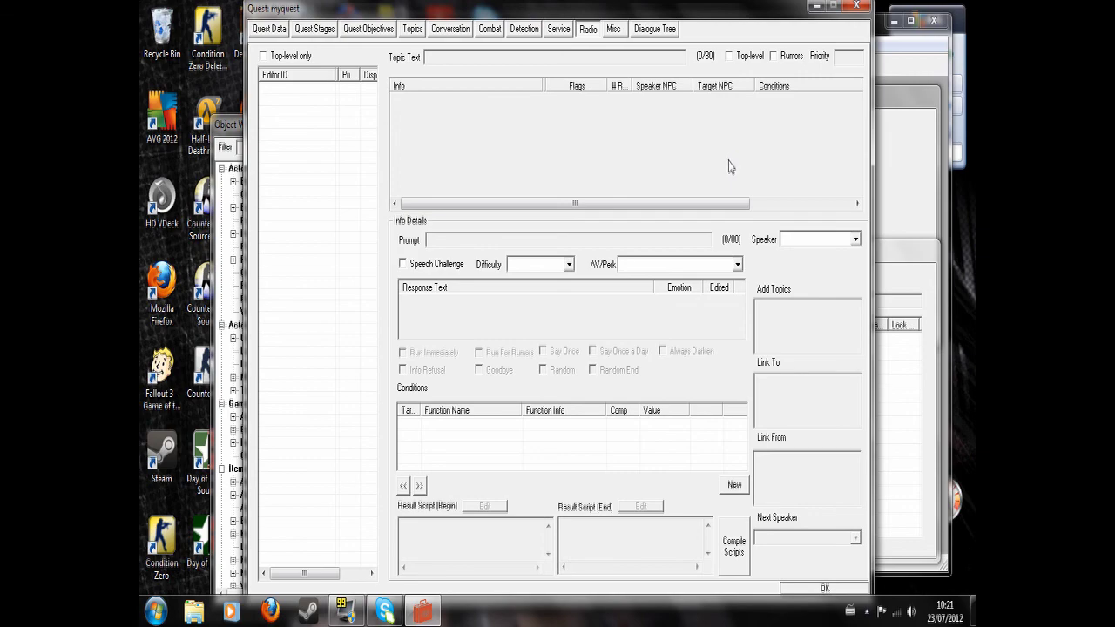